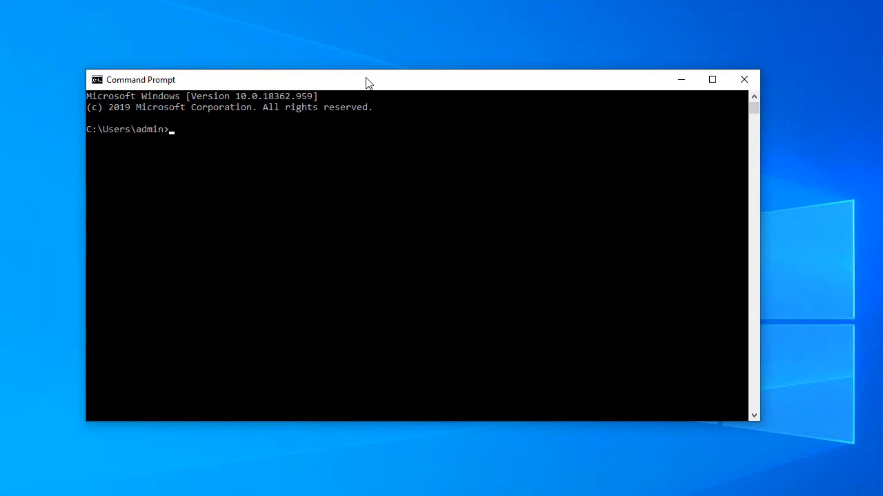
- Query the TXT records of mdaemon.com with nslookup, using the query type setting q=txt
type("nslookup")
key("Return")
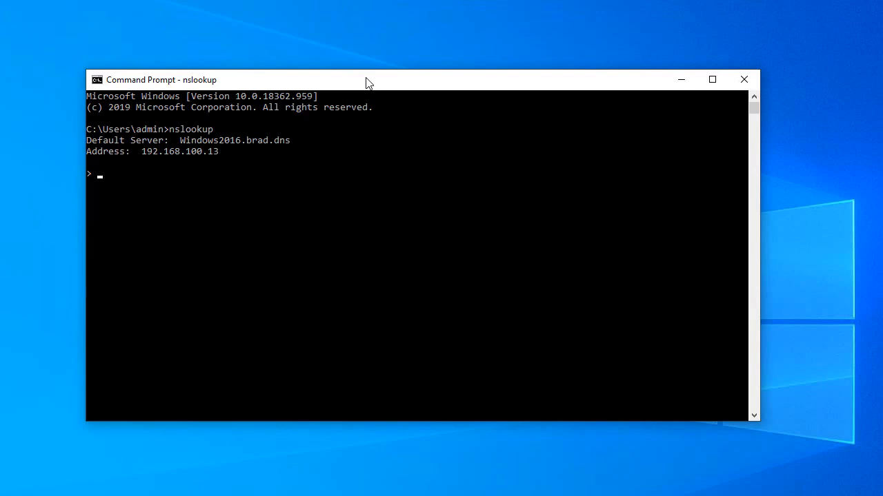
type("set q=txt")
key("Return")
type("mdaemon.com")
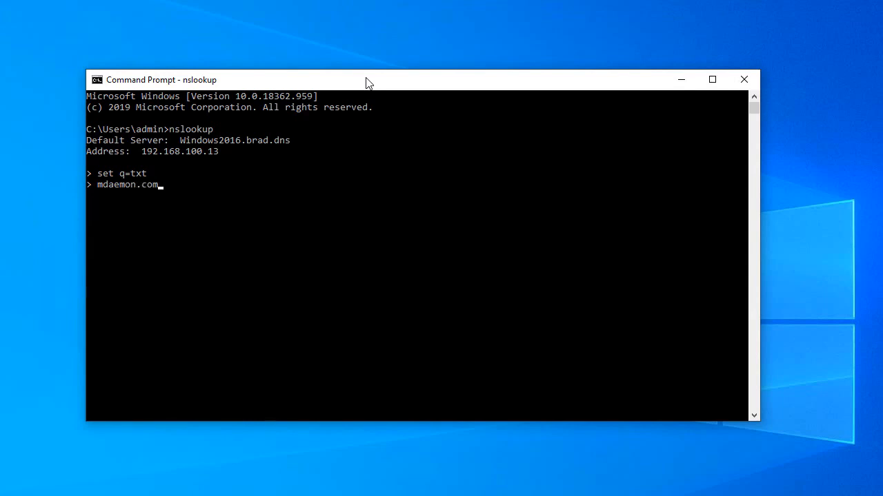
key("Return")
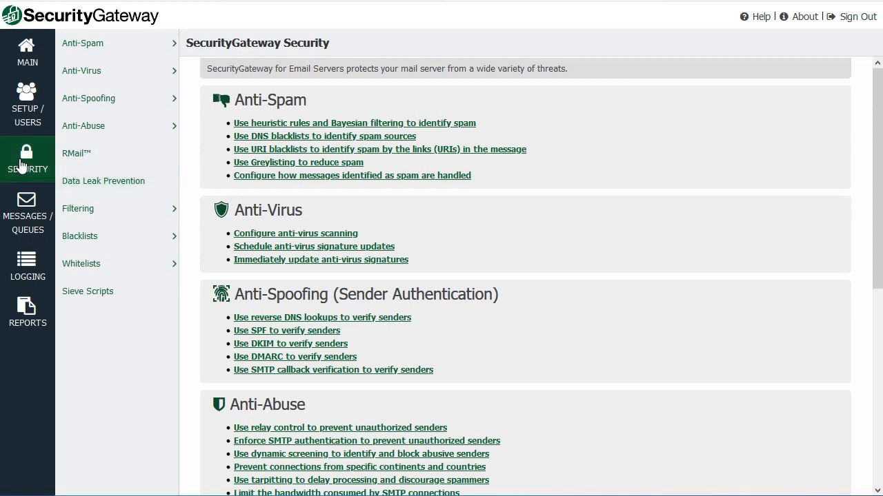
- Open the anti-spoofing SPF Verification settings and keep the domain scope on Global
left_click(163, 104)
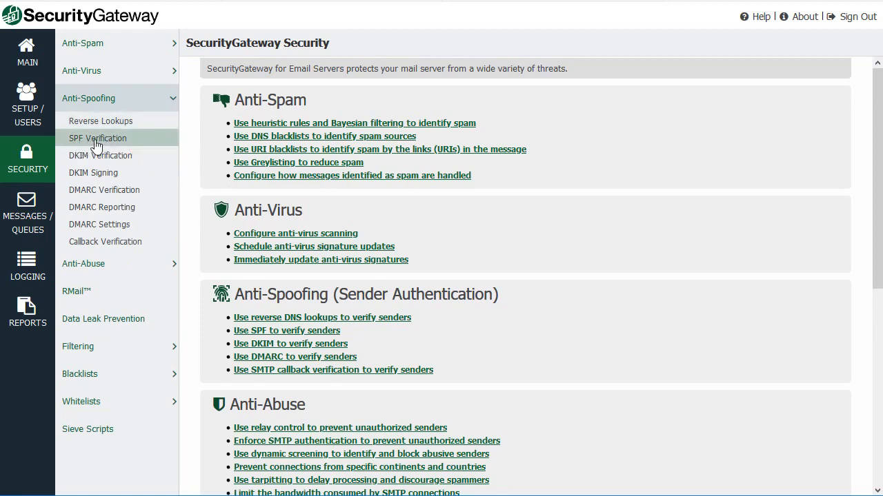
left_click(96, 139)
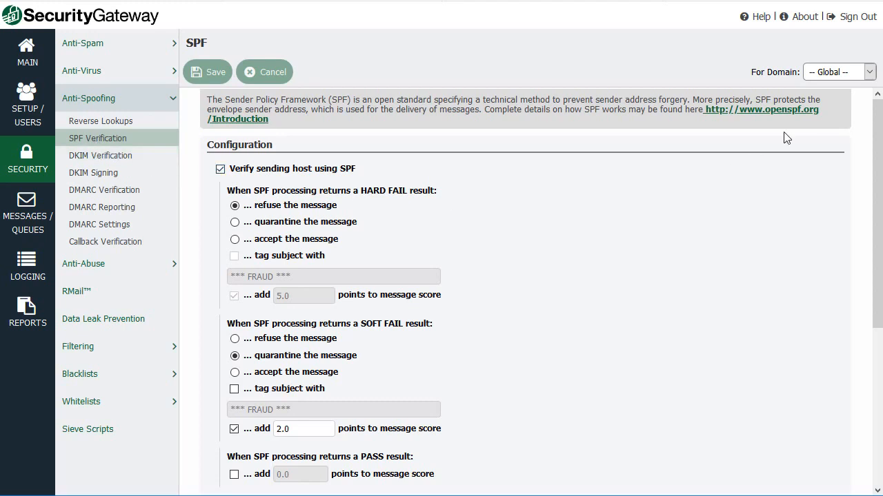
left_click(869, 73)
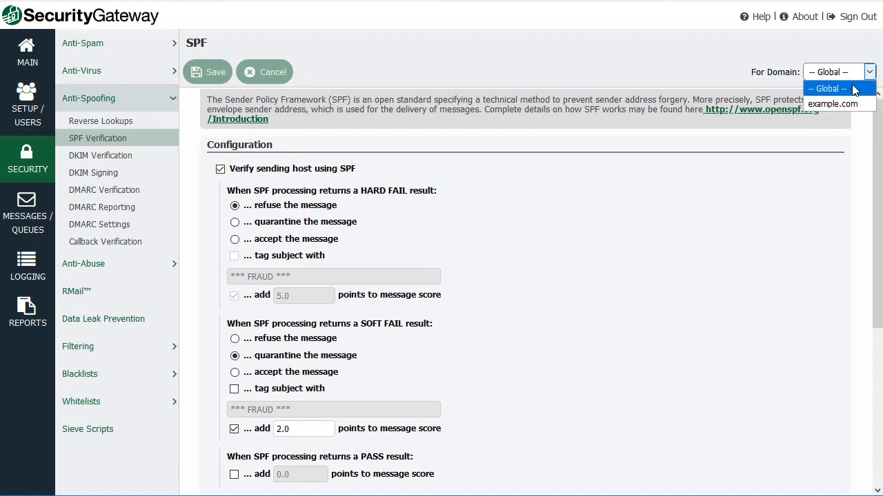
left_click(494, 160)
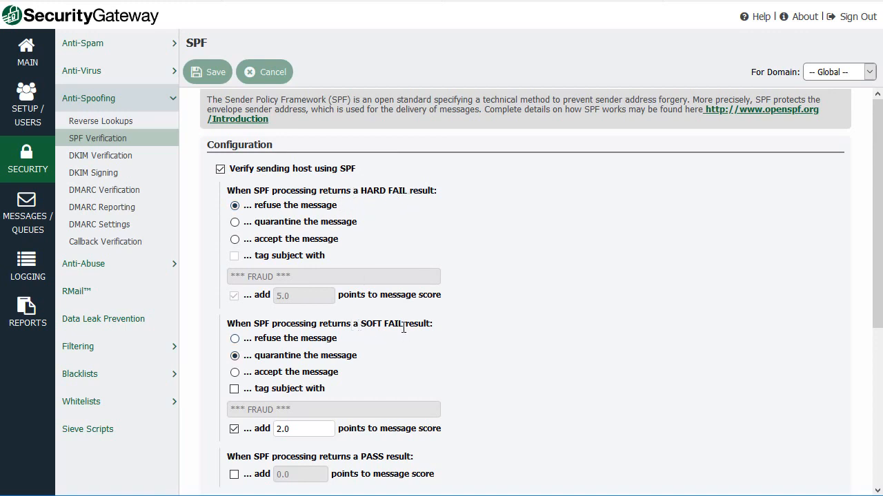
- For HARD FAIL results, enable subject tagging under the accept action, and try the refuse and quarantine actions
left_click(234, 239)
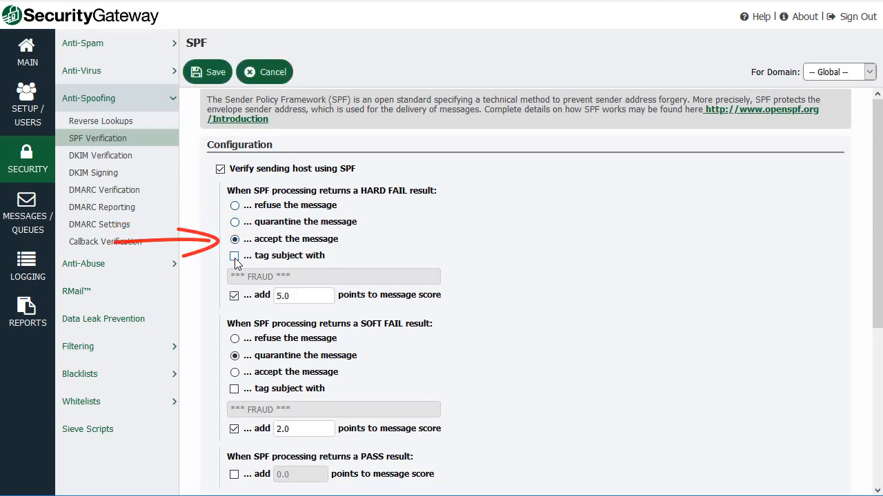
left_click(234, 256)
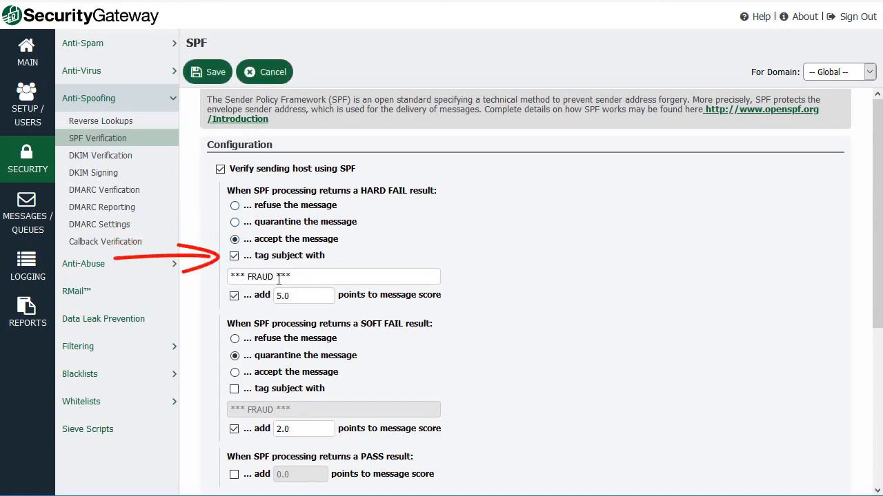
triple_click(210, 279)
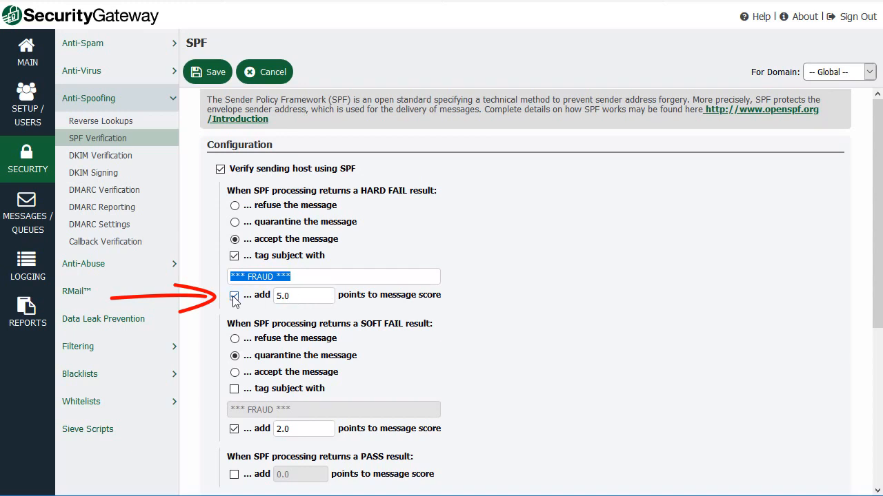
left_click_drag(301, 298, 264, 295)
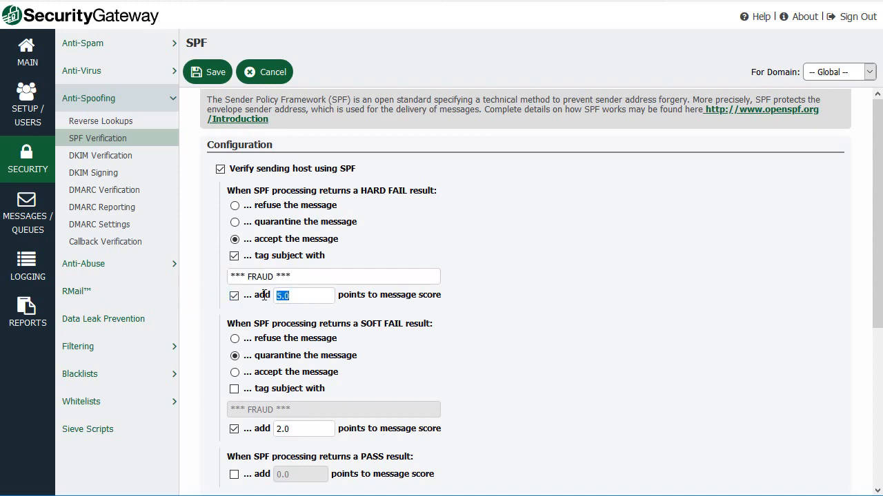
left_click(234, 207)
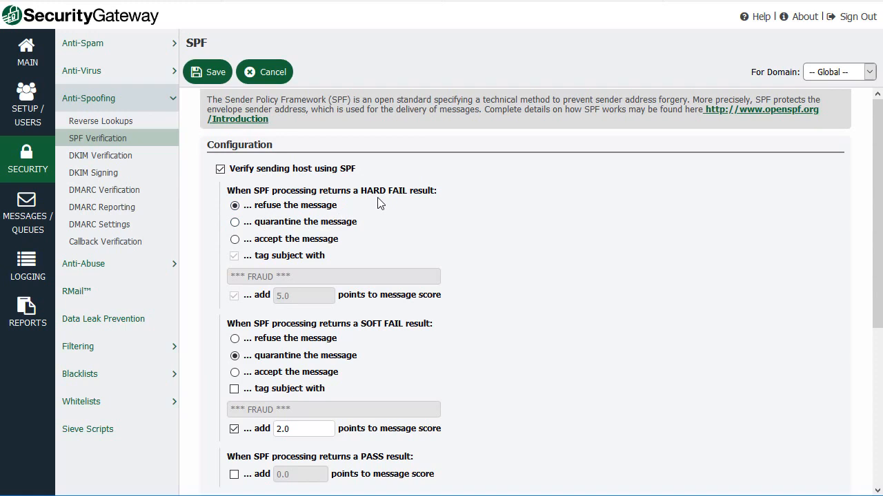
left_click(235, 223)
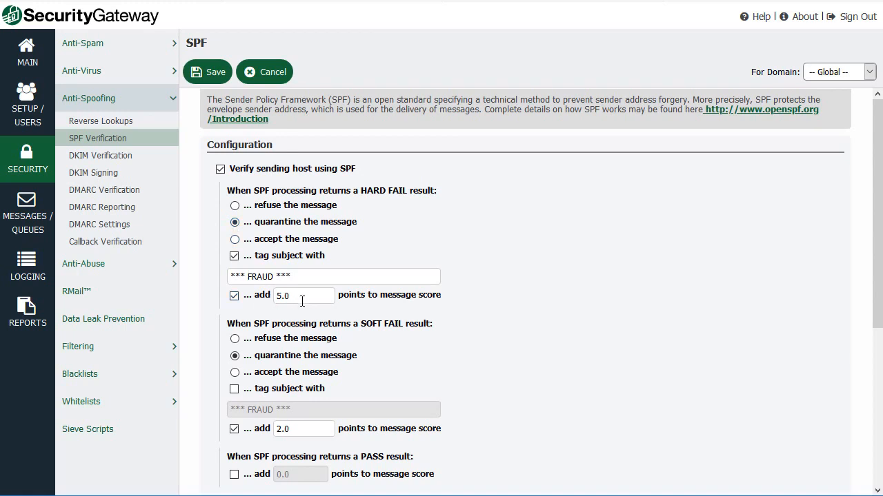
- Set both HARD FAIL and SOFT FAIL results to refuse the message, enabling subject tagging for SOFT FAIL
left_click(235, 206)
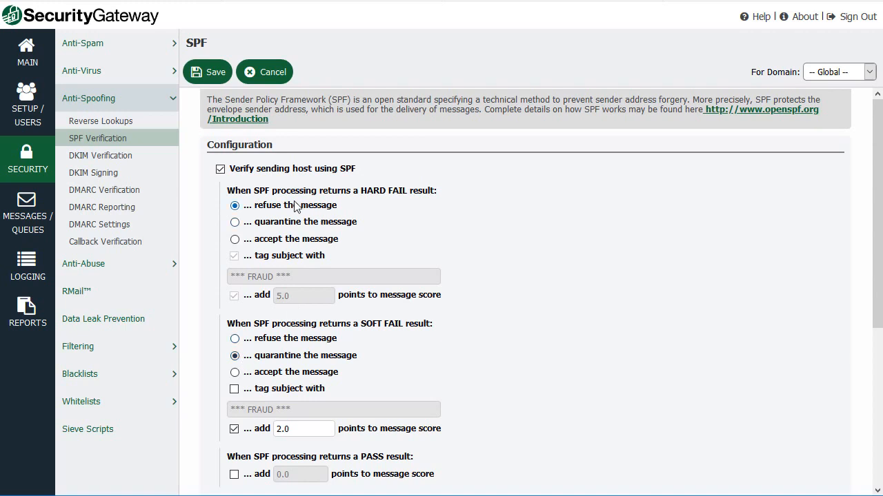
left_click(235, 390)
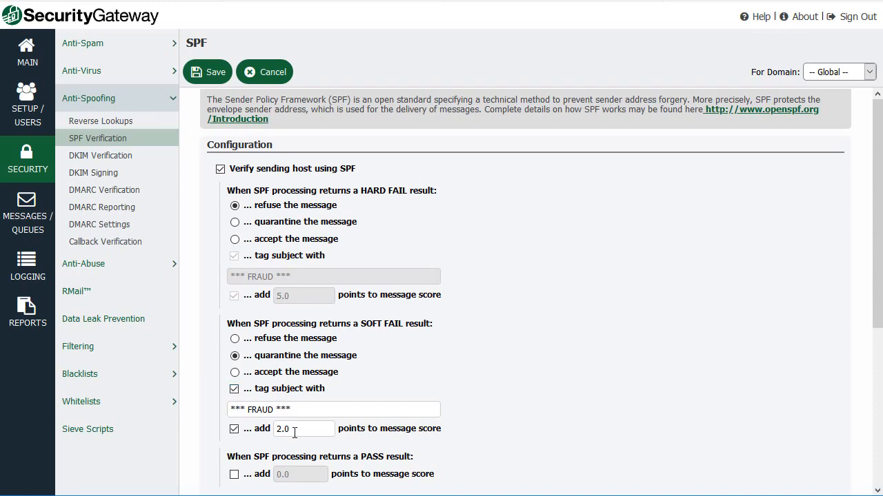
left_click(235, 338)
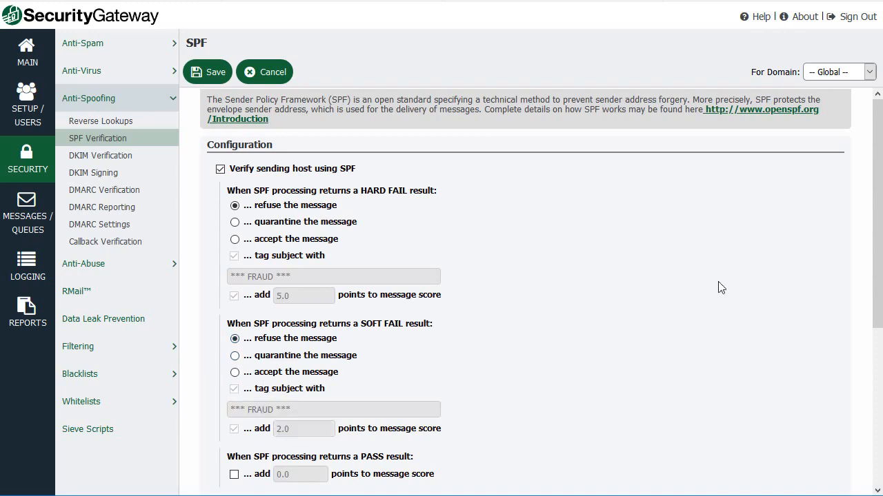
- Enable adding -3 points to the message score for SPF PASS results, and save the SPF settings
left_click_drag(878, 161, 879, 322)
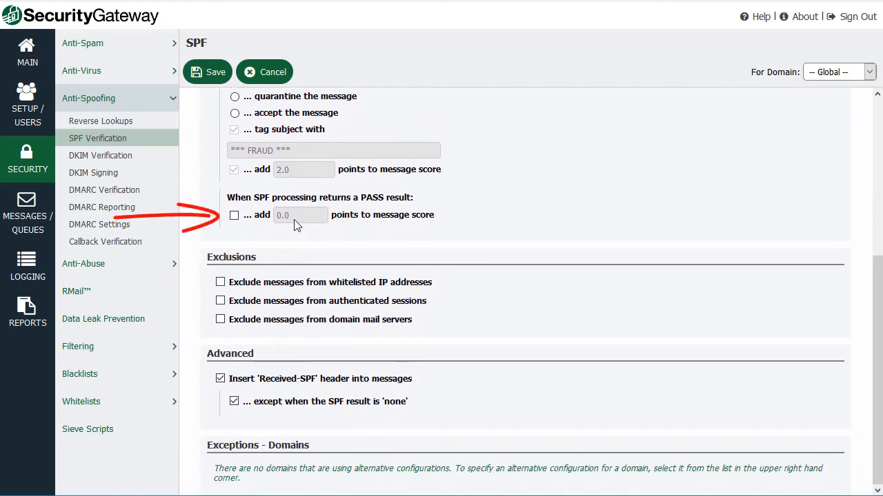
left_click(233, 216)
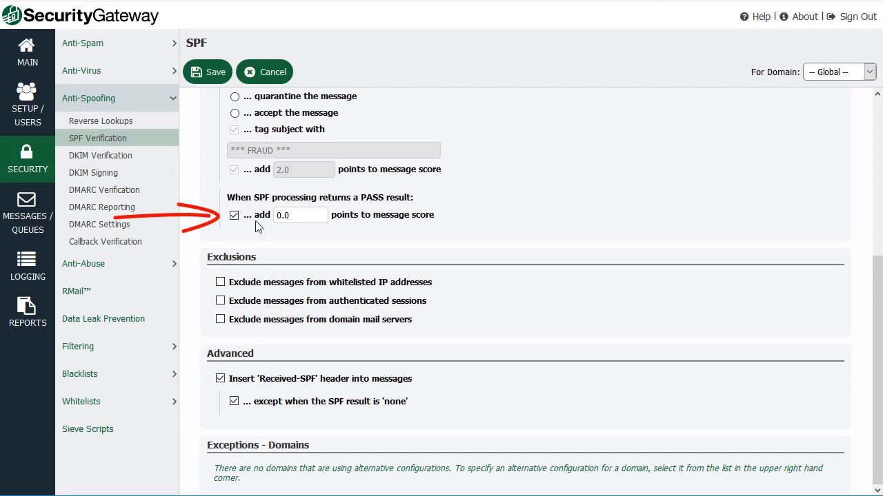
left_click_drag(297, 215, 258, 213)
type("-3")
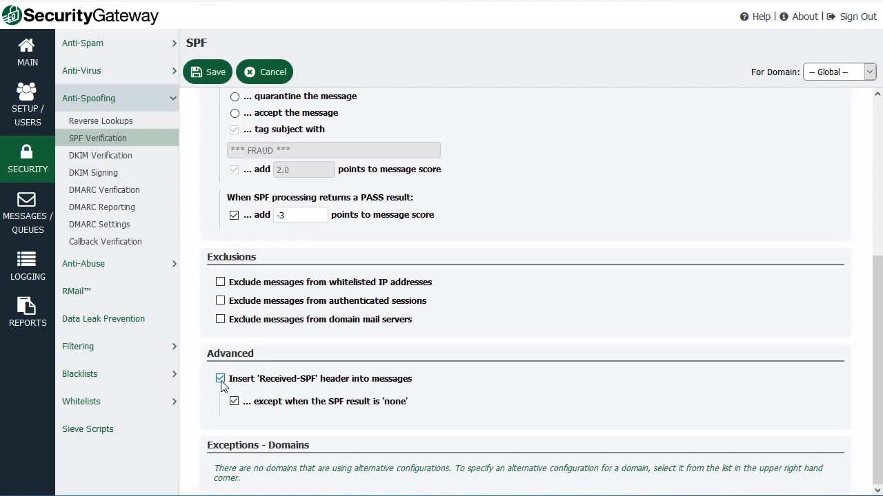
left_click(210, 76)
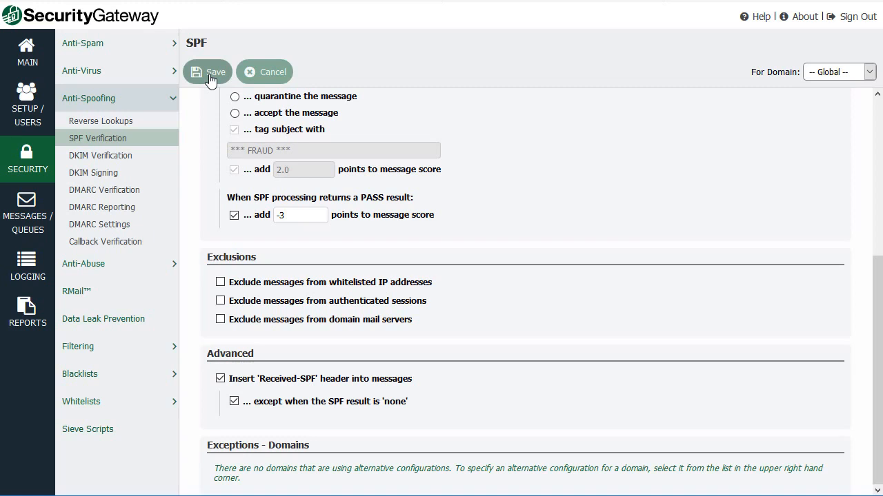
- Open the log of all messages and view the details of the 15:31:47 company.biz message rejected for SPF
left_click(35, 222)
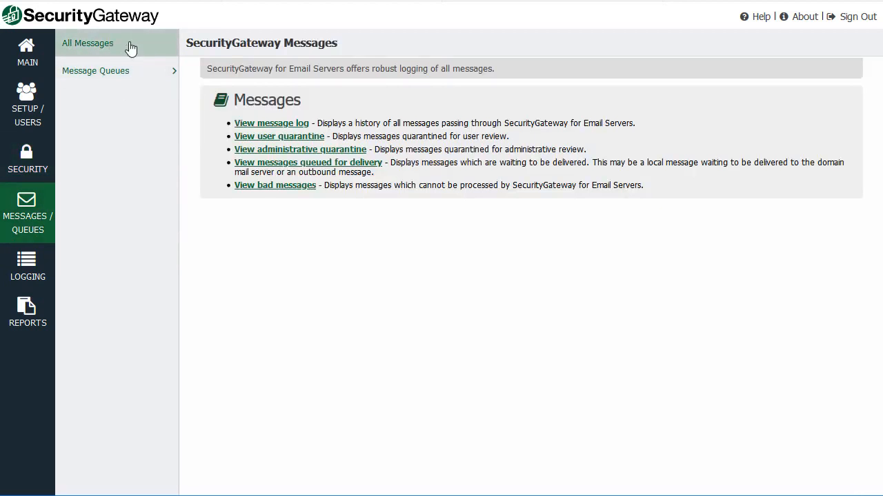
left_click(100, 48)
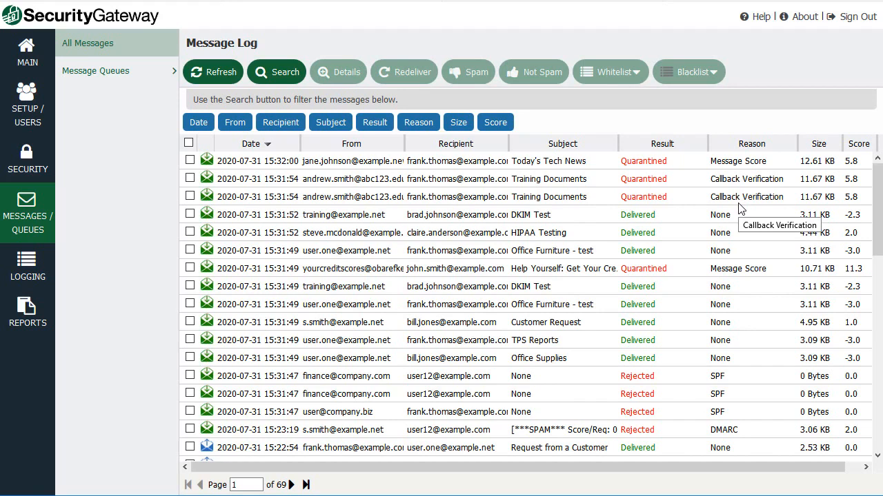
left_click(698, 417)
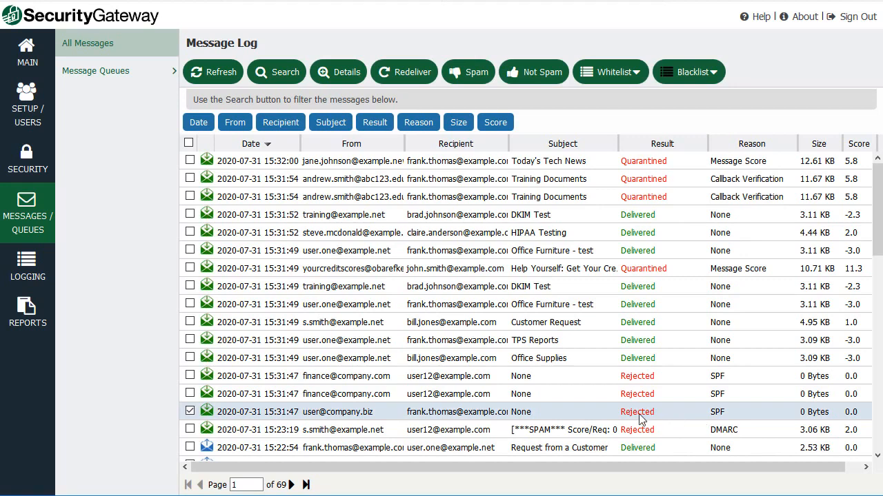
double_click(569, 416)
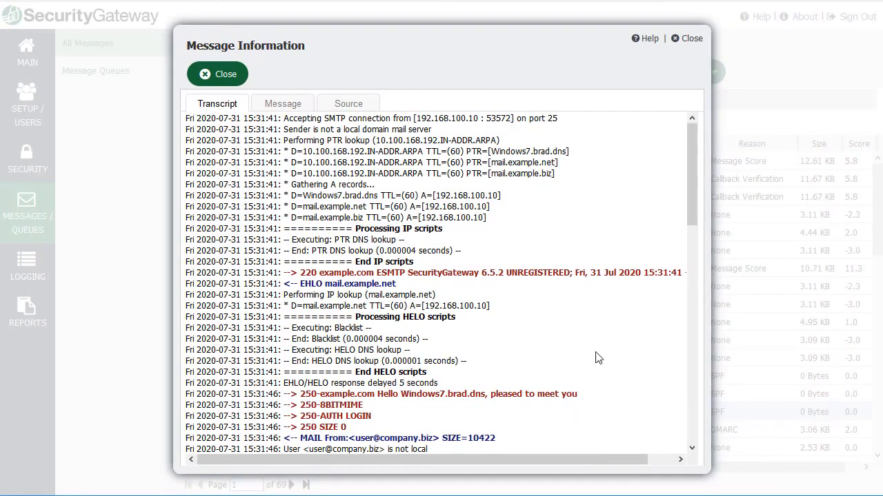
- Examine the SPF lookup, policy evaluation, result and rejection lines in the message transcript, and close the message information
left_click_drag(689, 174, 684, 385)
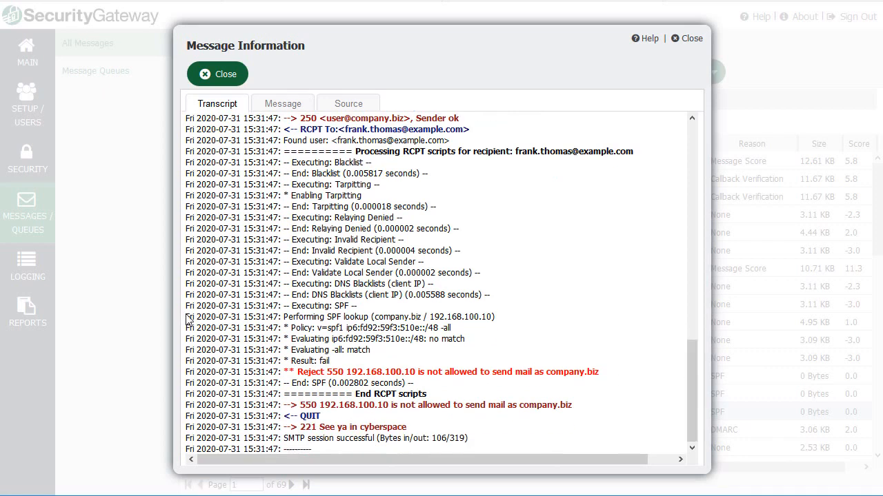
left_click_drag(188, 316, 539, 389)
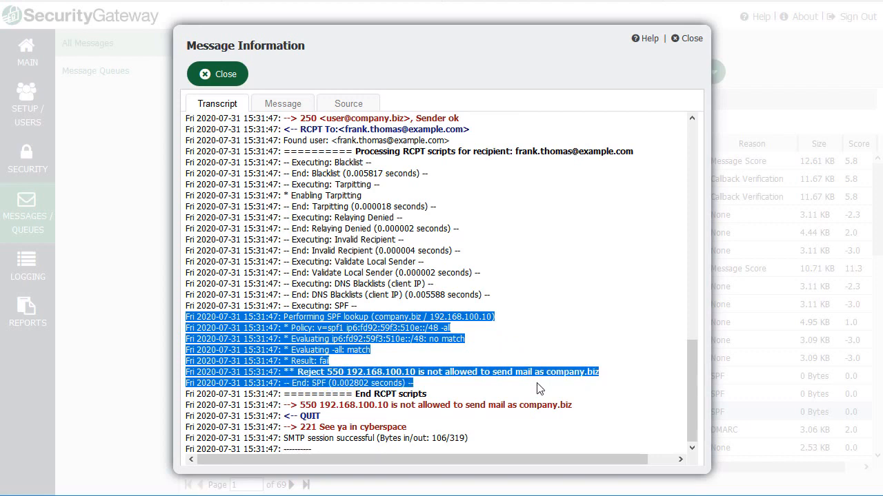
left_click(507, 350)
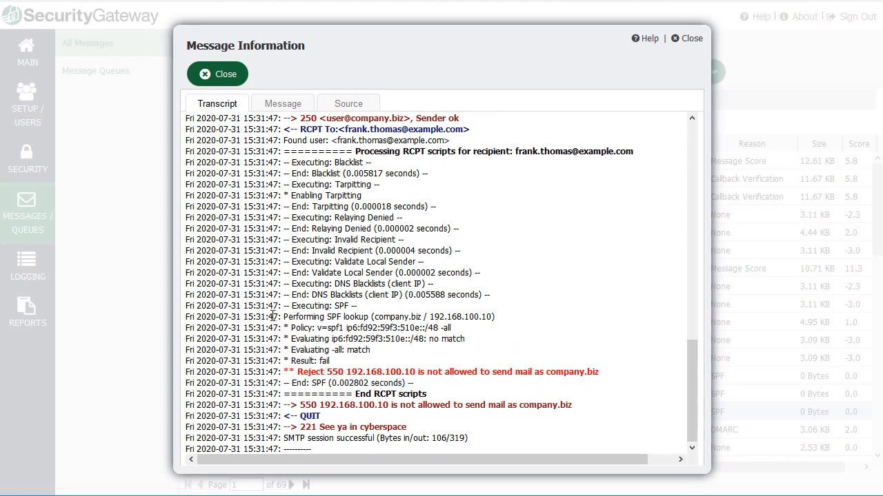
left_click_drag(278, 316, 371, 318)
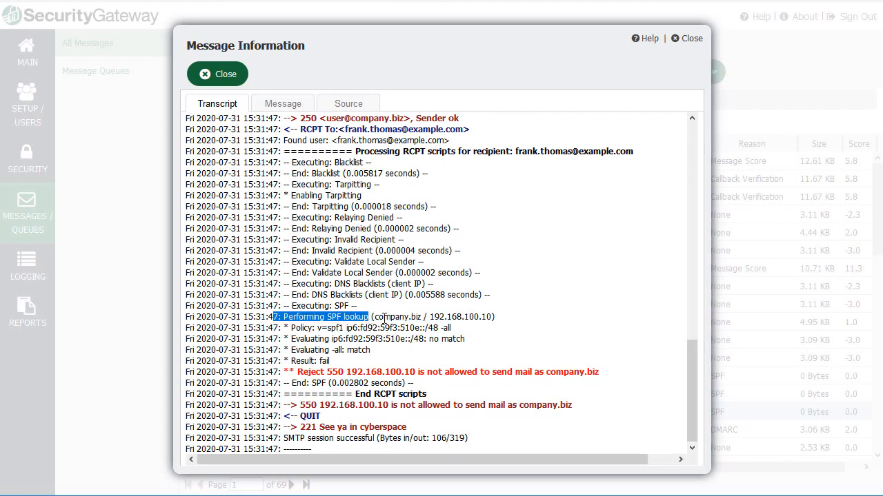
double_click(379, 316)
left_click(461, 328)
left_click_drag(429, 316, 489, 312)
left_click(483, 315)
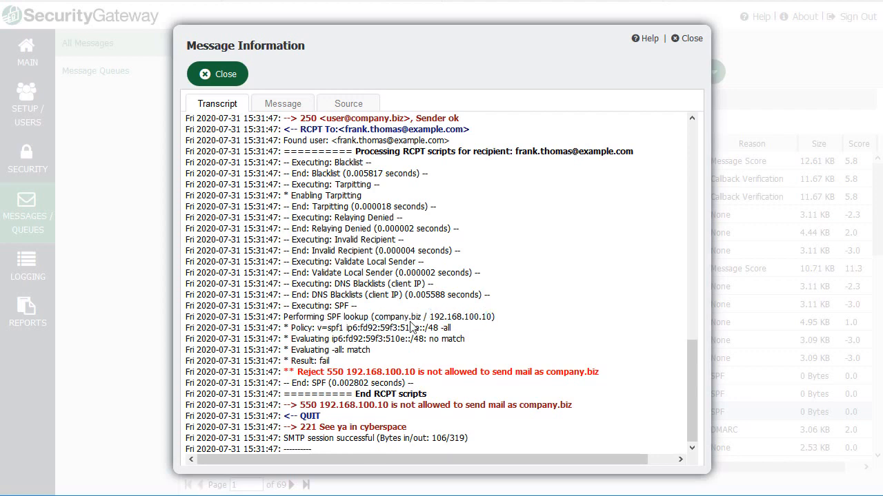
left_click_drag(291, 327, 471, 333)
left_click(471, 333)
left_click_drag(432, 339, 460, 339)
left_click_drag(314, 361, 398, 378)
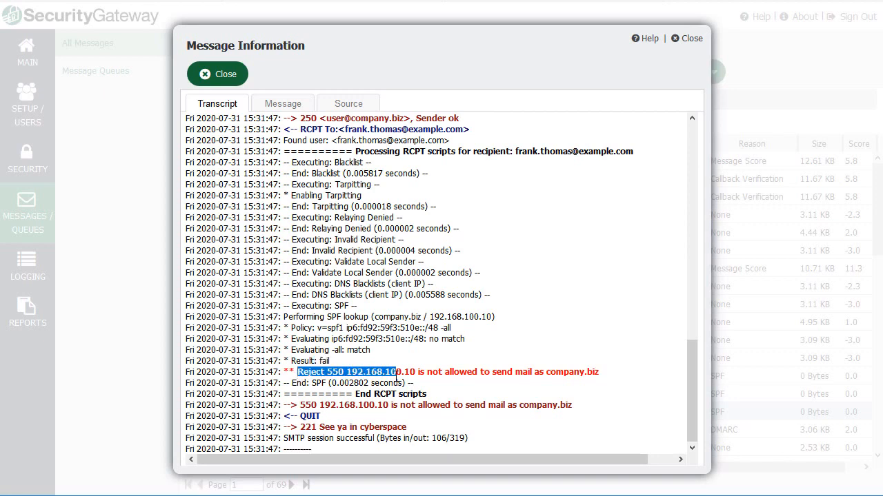
left_click(322, 386)
left_click_drag(289, 382, 410, 382)
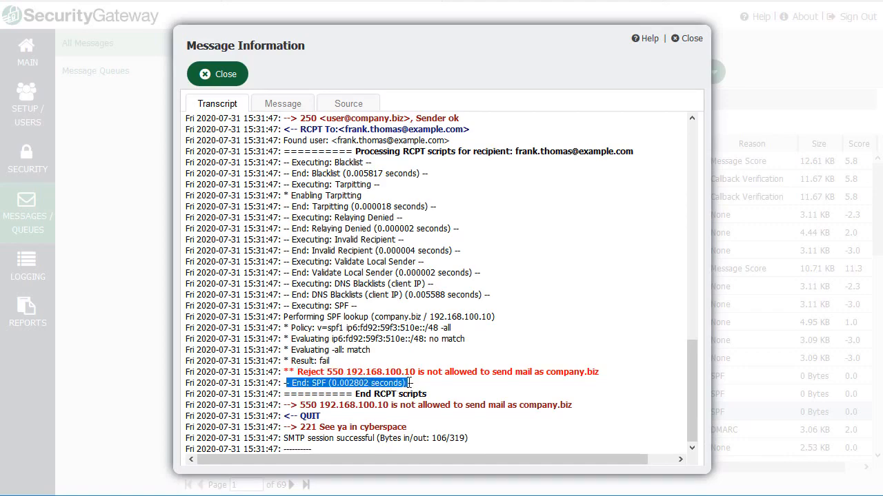
left_click(217, 74)
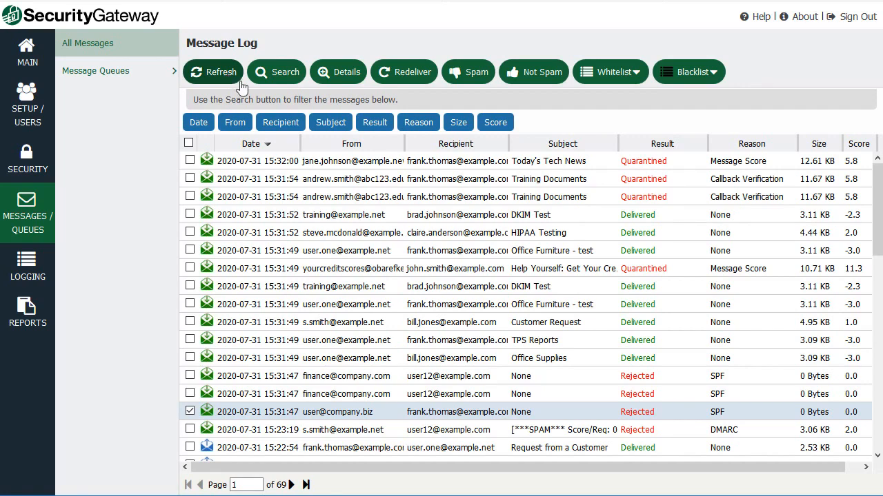
- Filter the message log to entries whose reason is SPF, and select the rejected message from 15:01:48
left_click(278, 73)
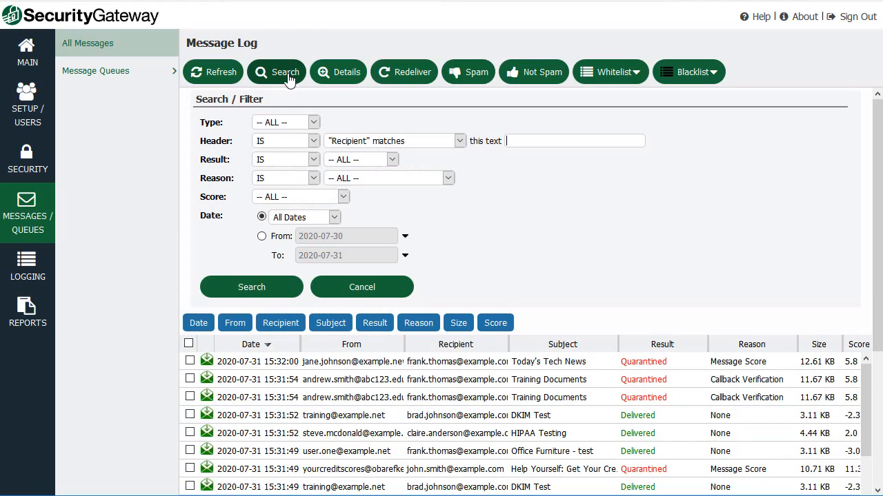
left_click(298, 180)
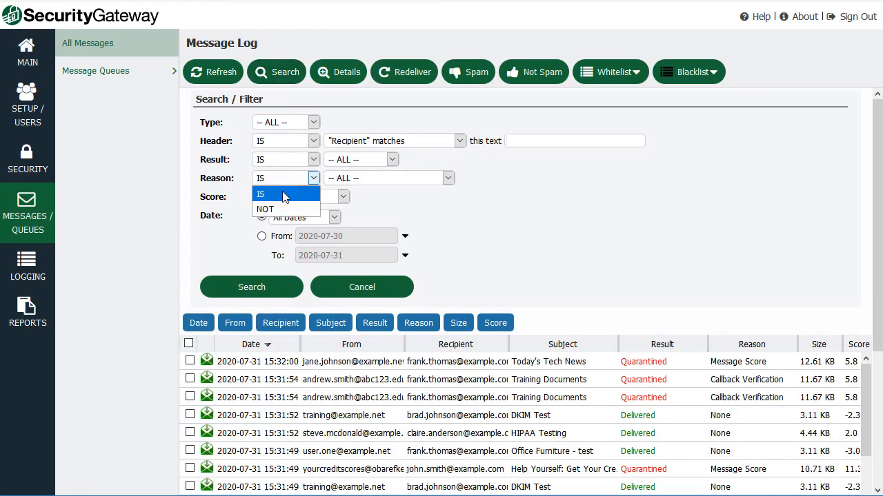
left_click(284, 195)
left_click(448, 180)
left_click_drag(451, 216, 449, 380)
left_click(360, 407)
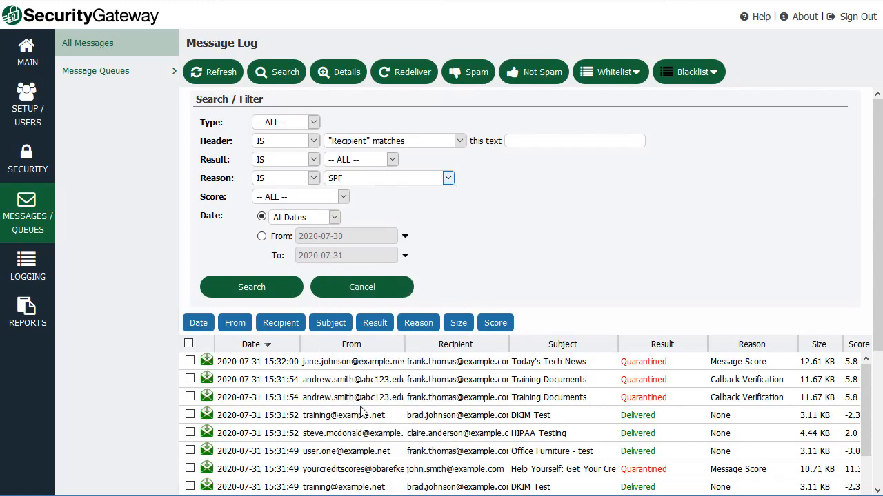
left_click(276, 288)
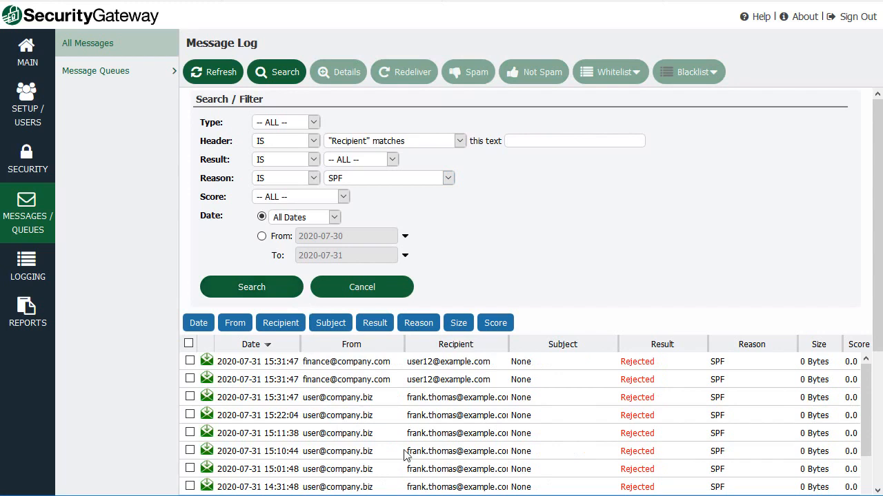
left_click(640, 416)
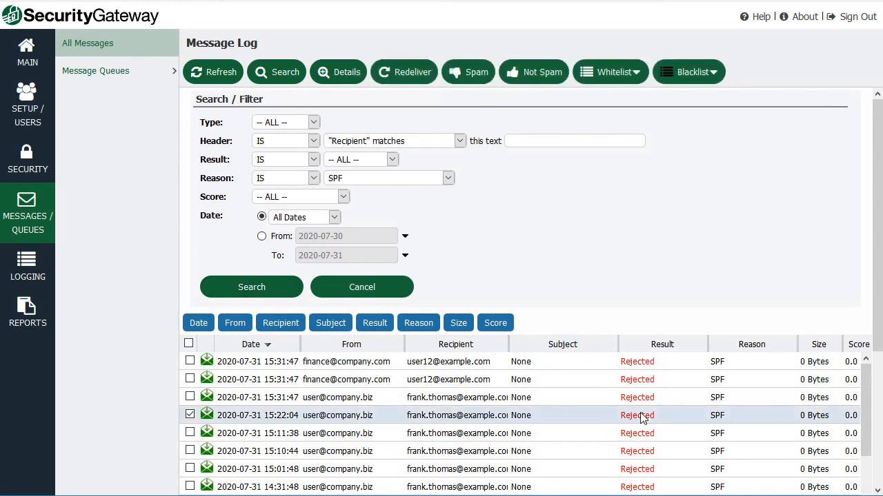
left_click(633, 468)
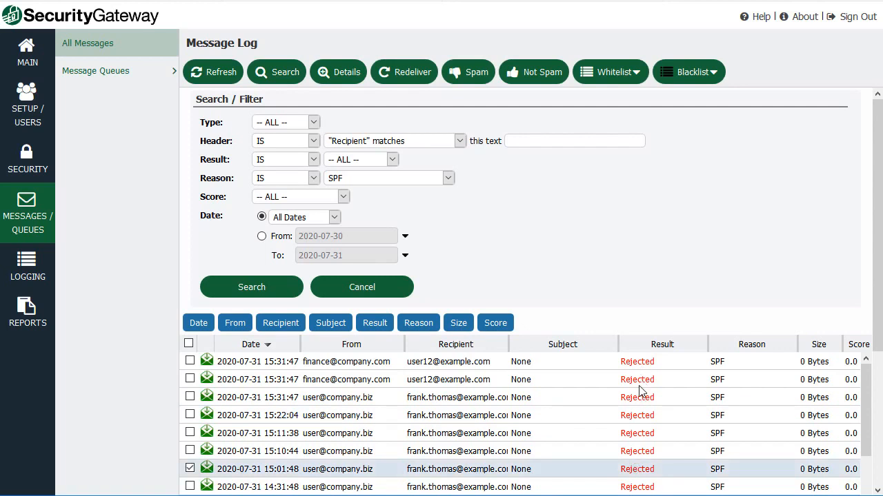